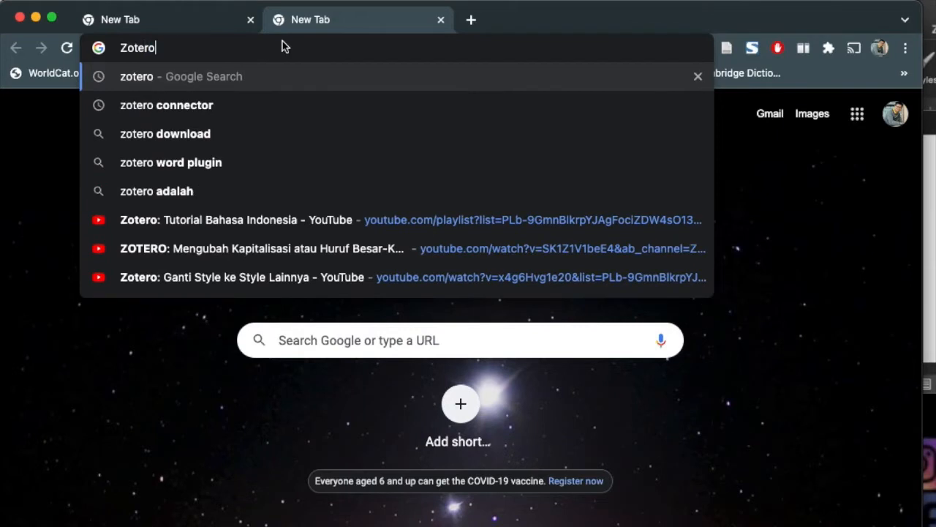
Search Google for "zotero connector", open its Chrome Web Store page and add the extension to Chrome.
left_click(194, 107)
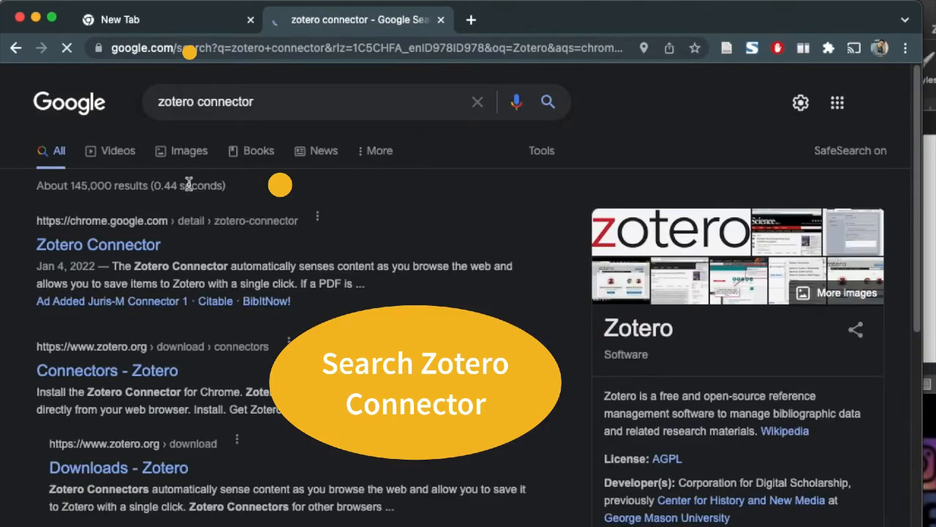
left_click(126, 249)
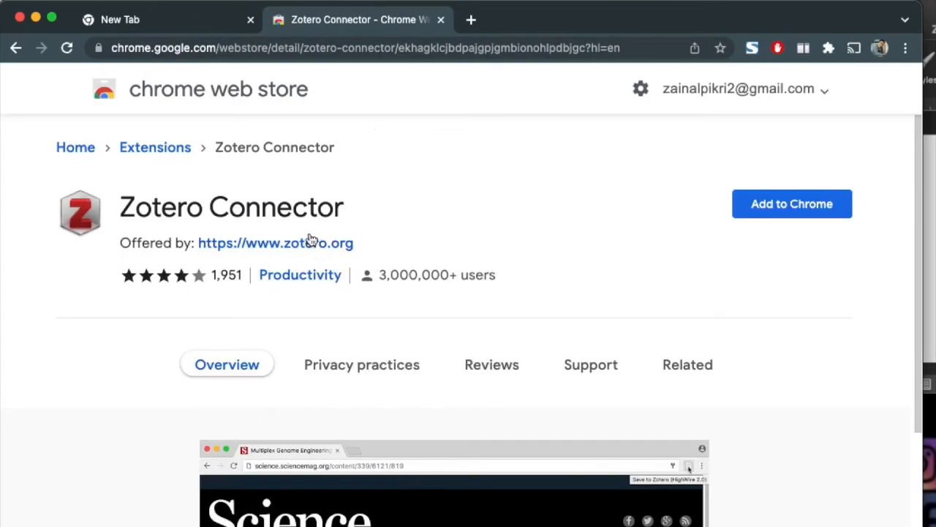
left_click(823, 216)
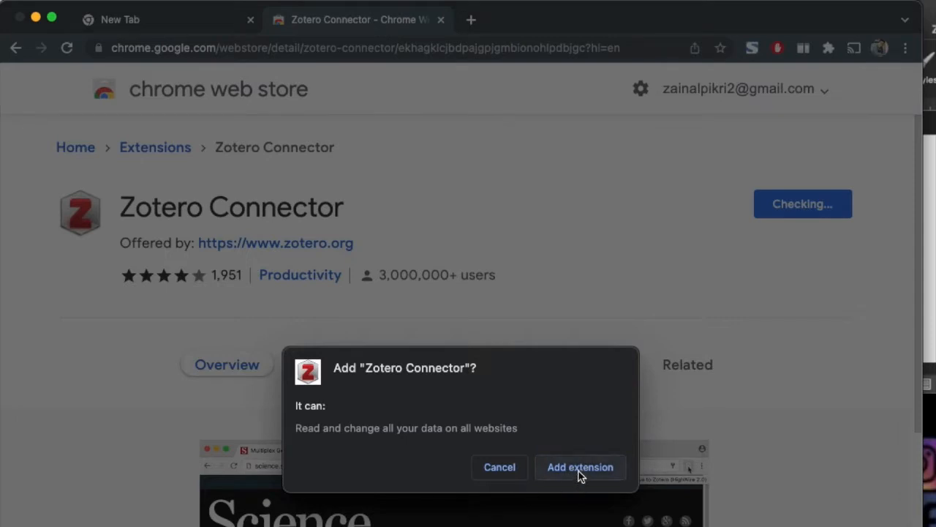
left_click(581, 467)
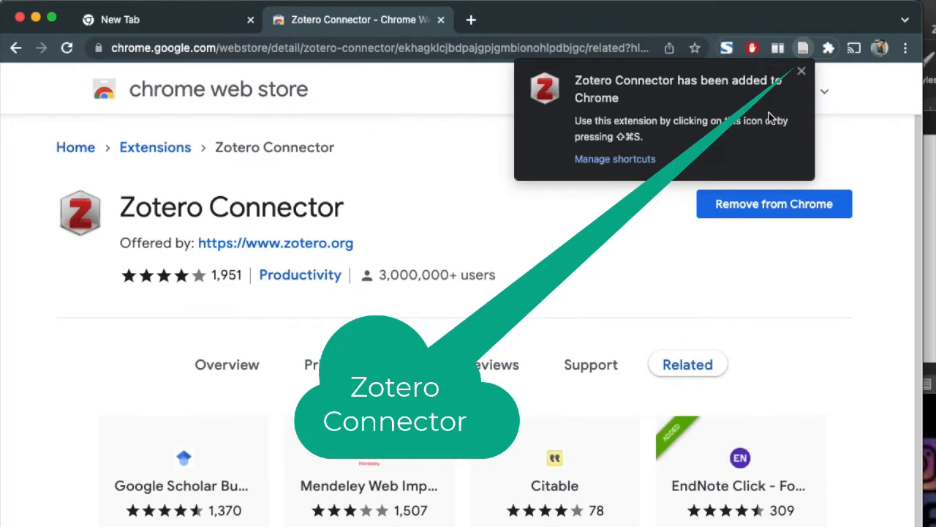
left_click(802, 73)
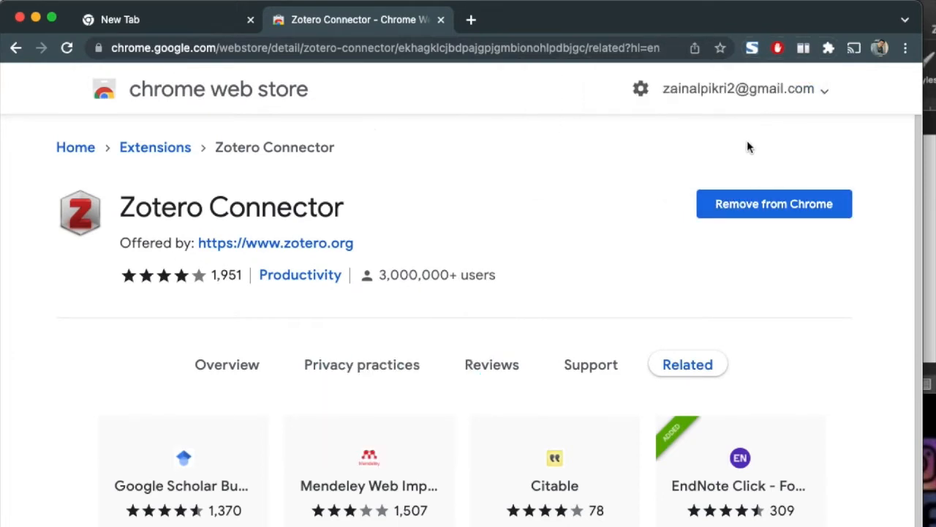
Pin the Zotero Connector extension to the browser toolbar.
left_click(829, 48)
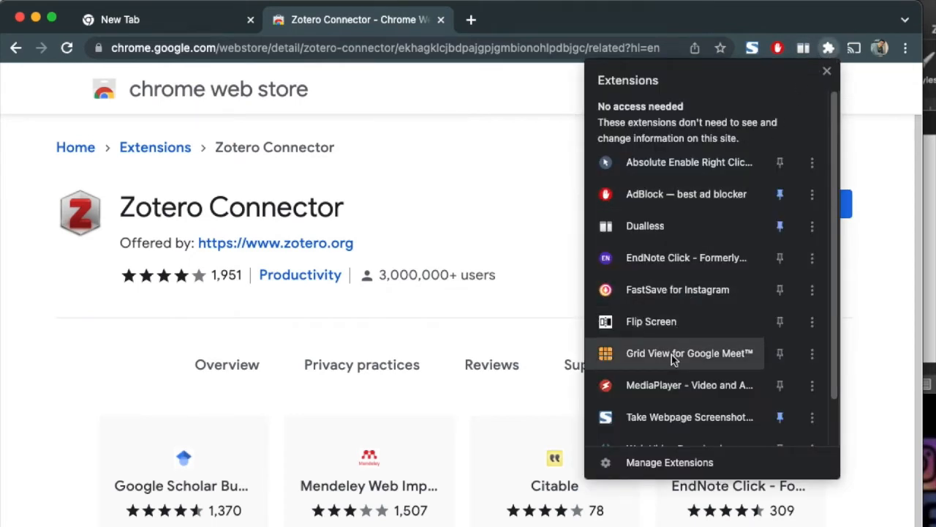
scroll(671, 354, "down", 2)
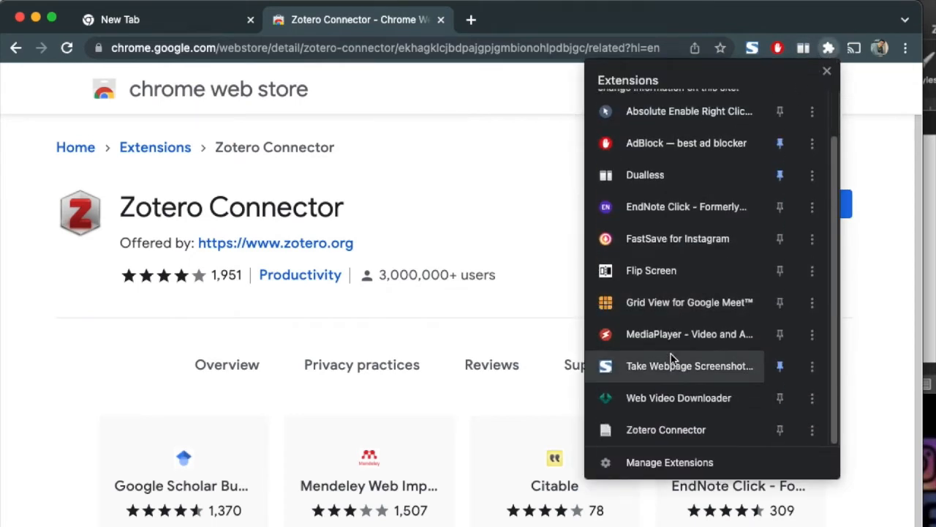
left_click(653, 435)
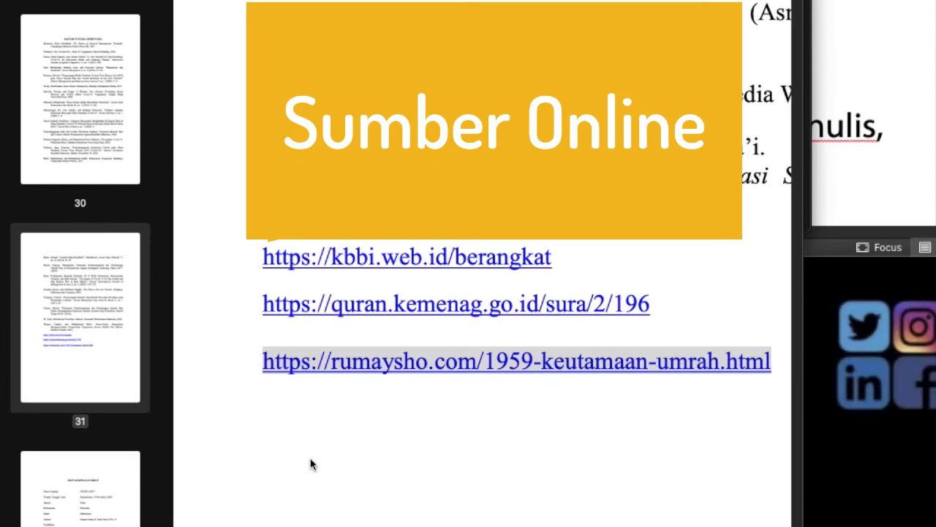
left_click(311, 461)
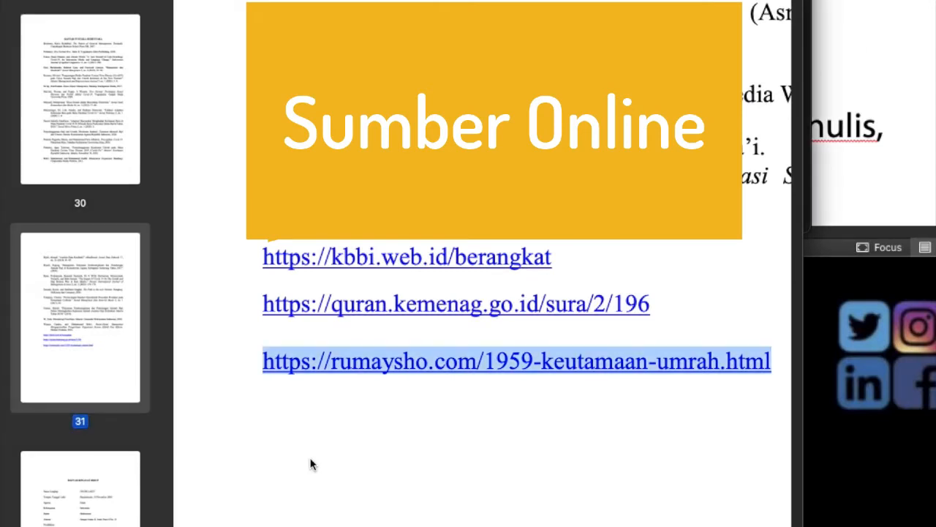
right_click(369, 365)
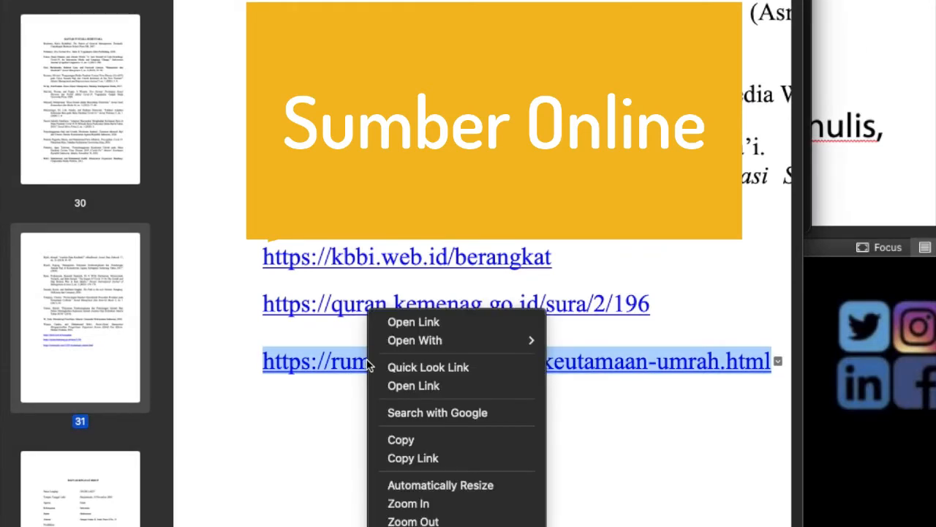
left_click(414, 458)
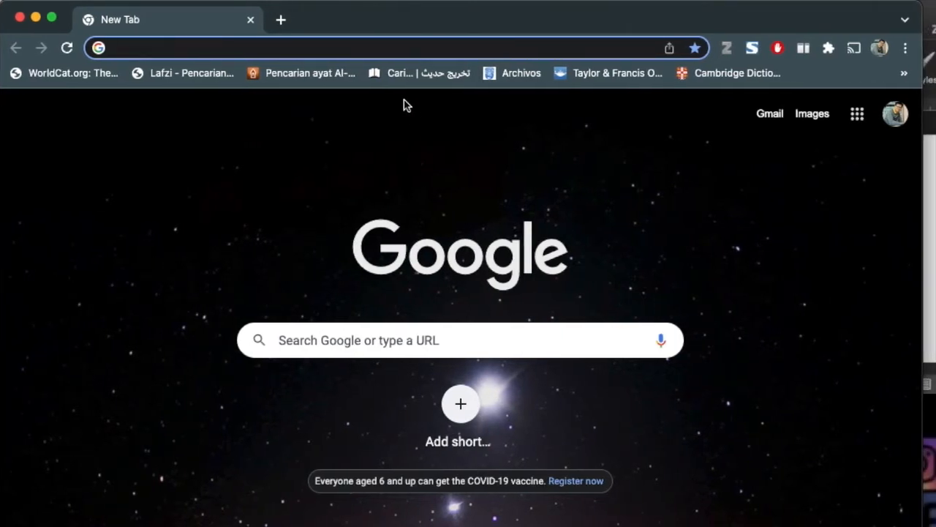
left_click(361, 55)
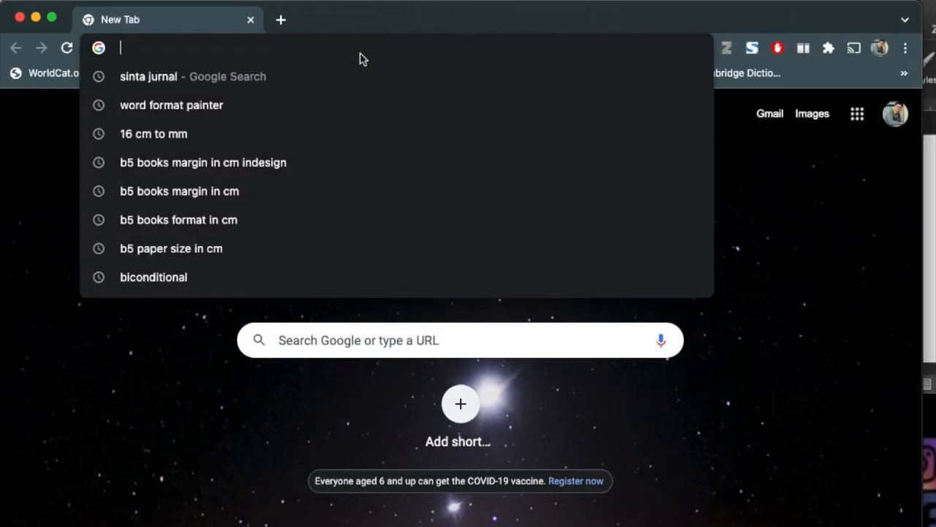
key("super+v")
key("Return")
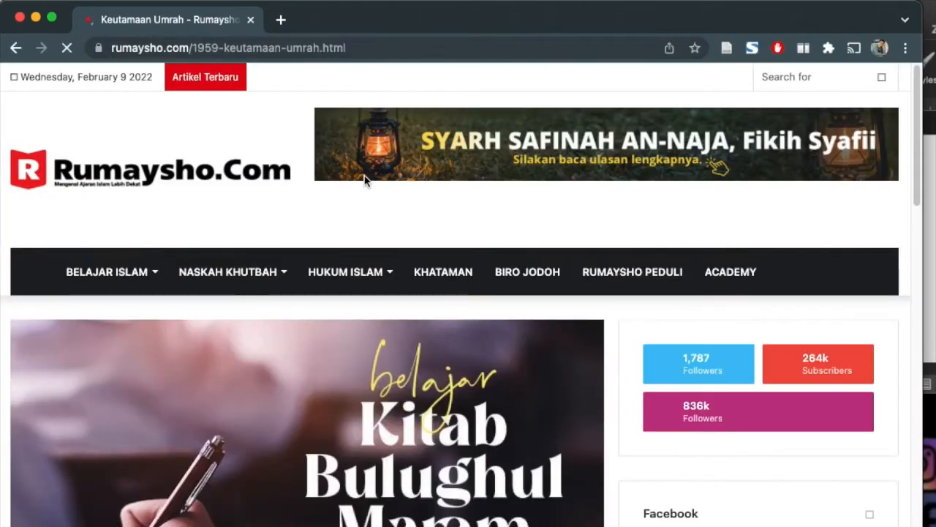
Save the "Keutamaan Umrah" article to the Zotero library with Zotero Connector.
mouse_move(369, 272)
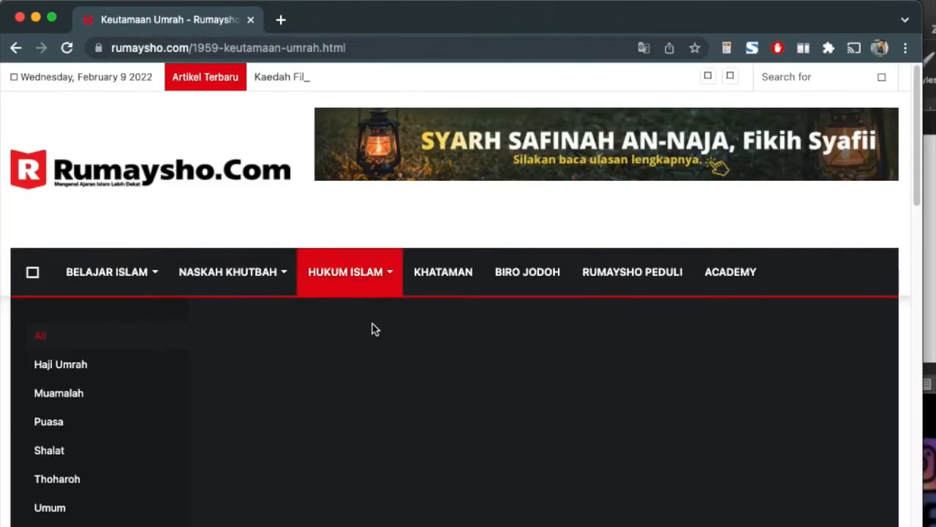
scroll(379, 392, "down", 1)
scroll(379, 391, "down", 5)
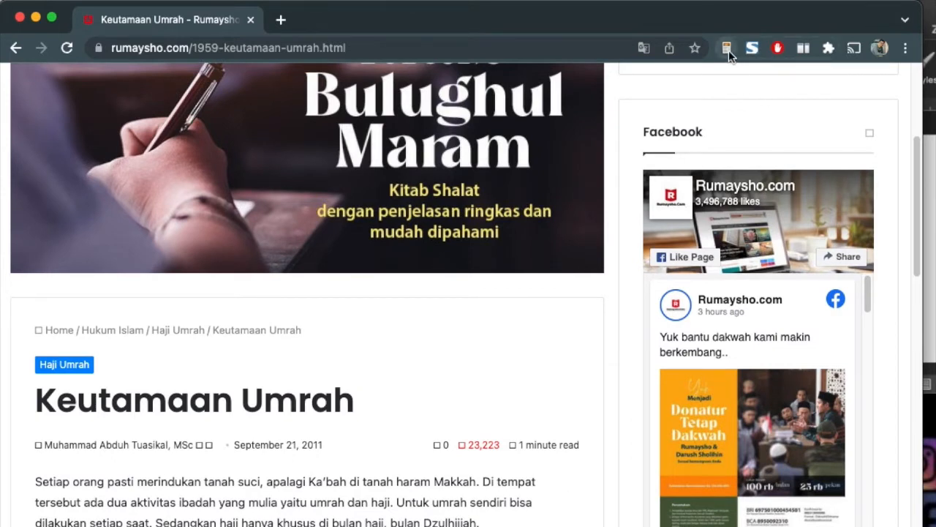
left_click(727, 48)
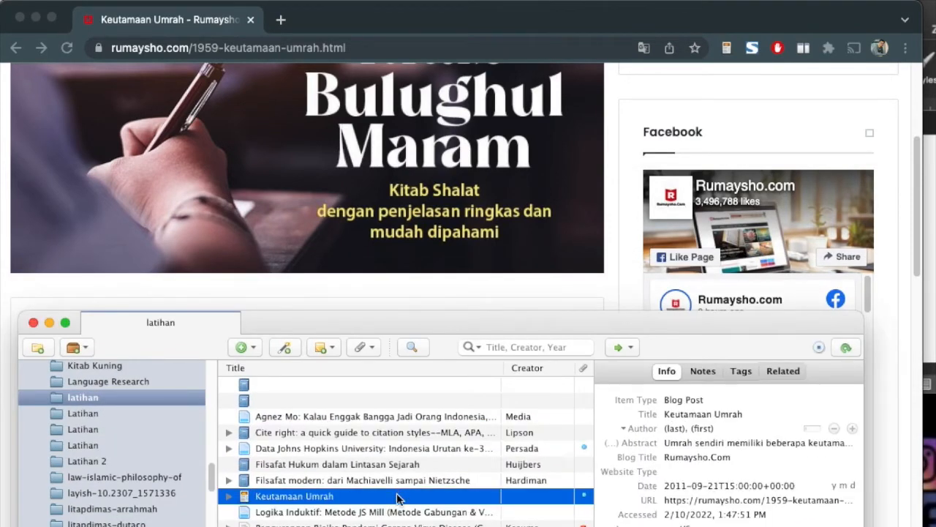
Check the saved item's date, abstract and author fields in Zotero, and highlight the author's name in the web article's byline.
left_click(790, 486)
left_click(754, 442)
left_click(675, 429)
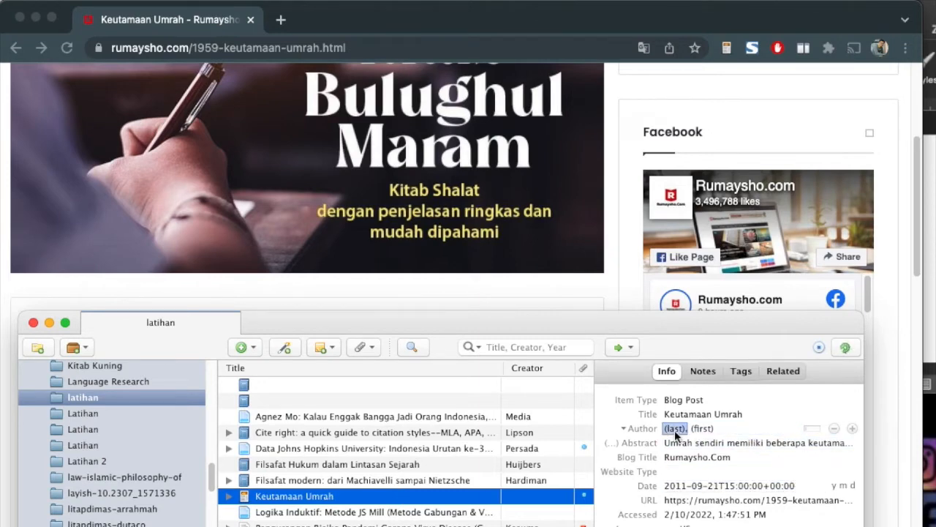
left_click_drag(473, 329, 464, 364)
left_click(458, 317)
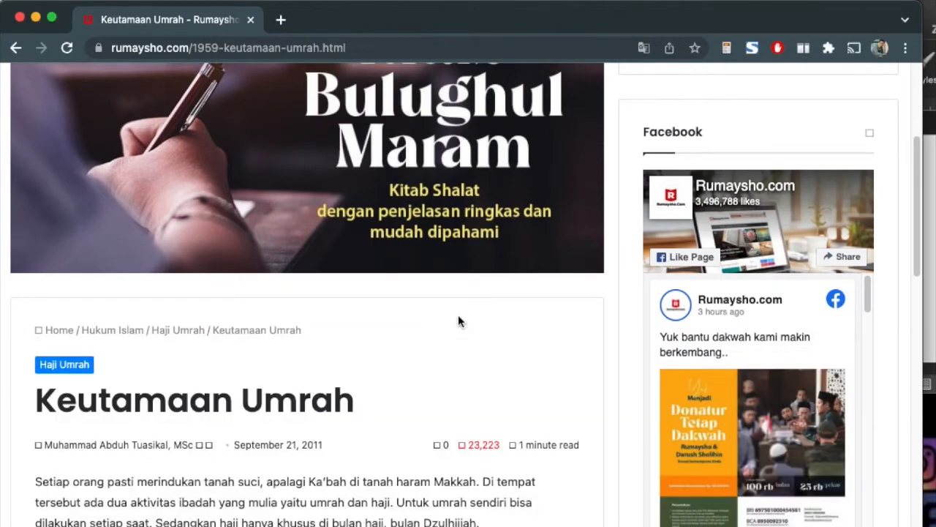
scroll(458, 317, "down", 5)
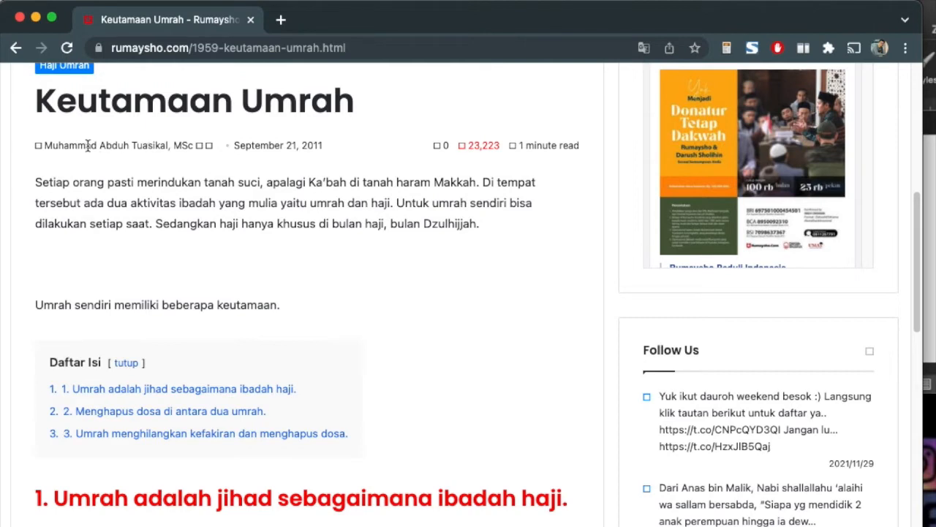
left_click_drag(47, 145, 168, 145)
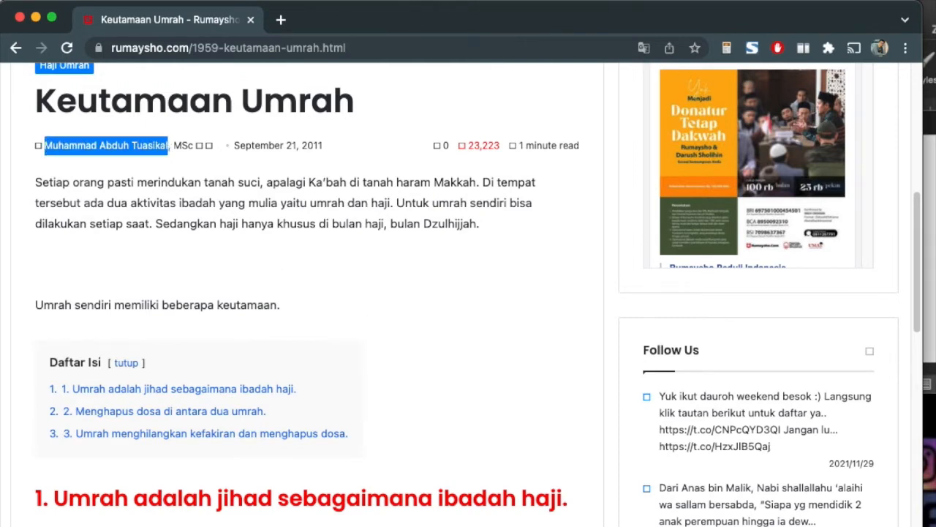
Switch to Zotero and fill in the article author's last name and first names for the "Keutamaan Umrah" item.
key("super+Tab")
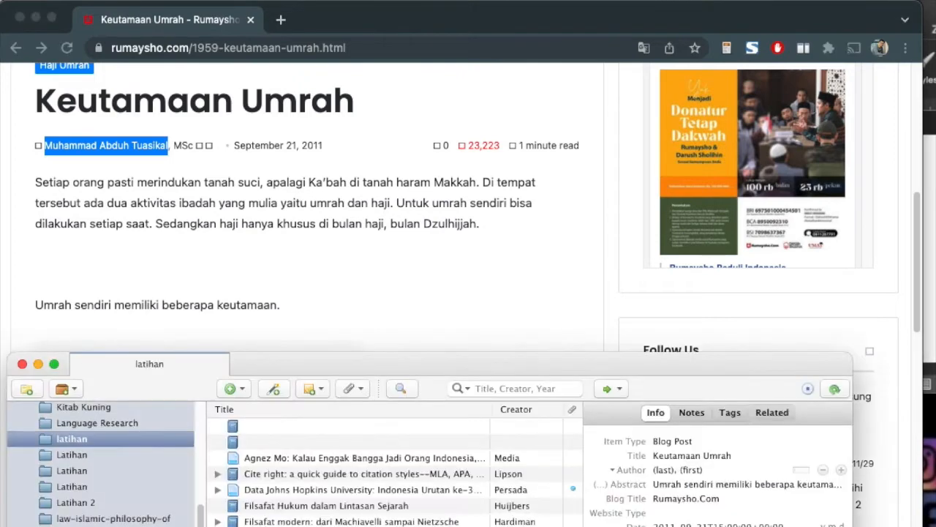
left_click(666, 469)
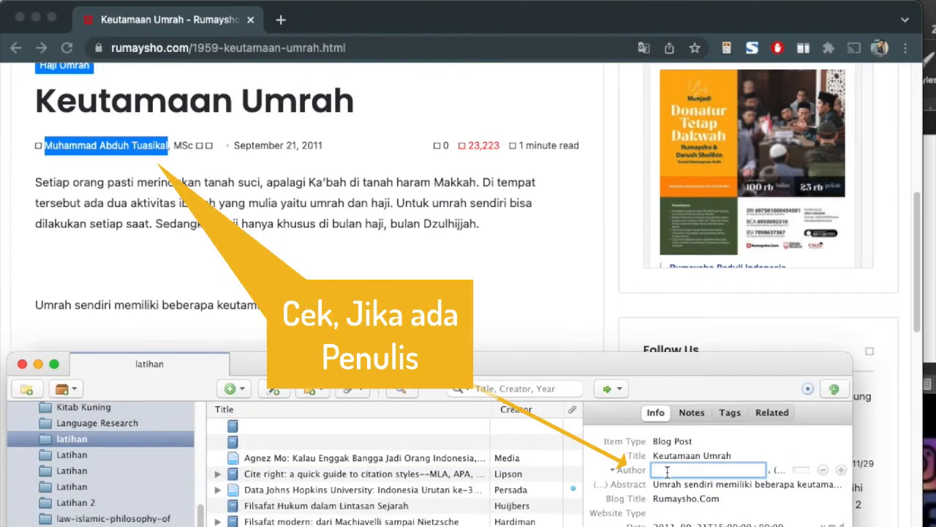
type("Tuasik")
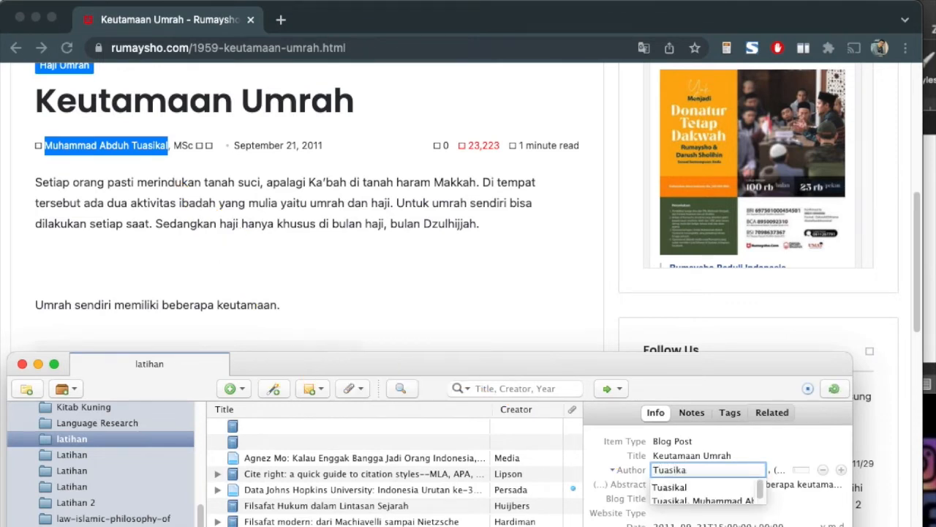
type("a")
left_click(670, 487)
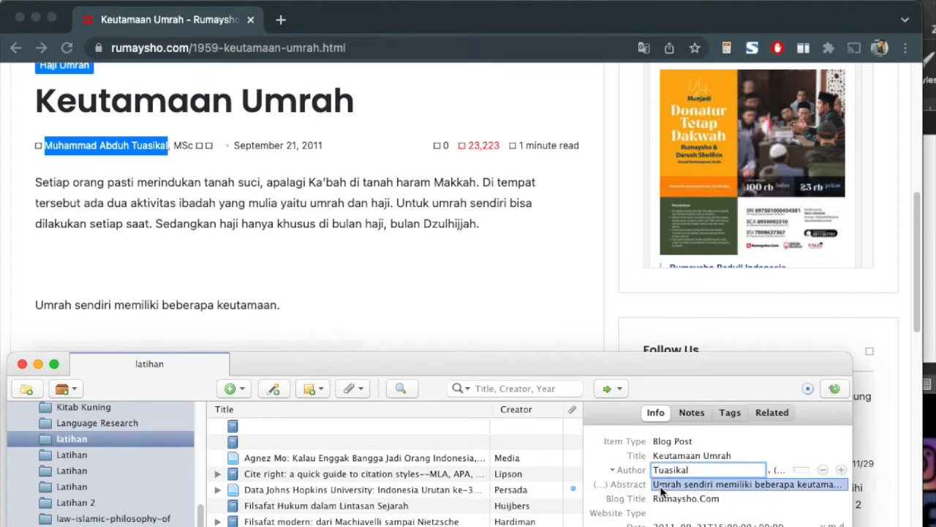
left_click(781, 469)
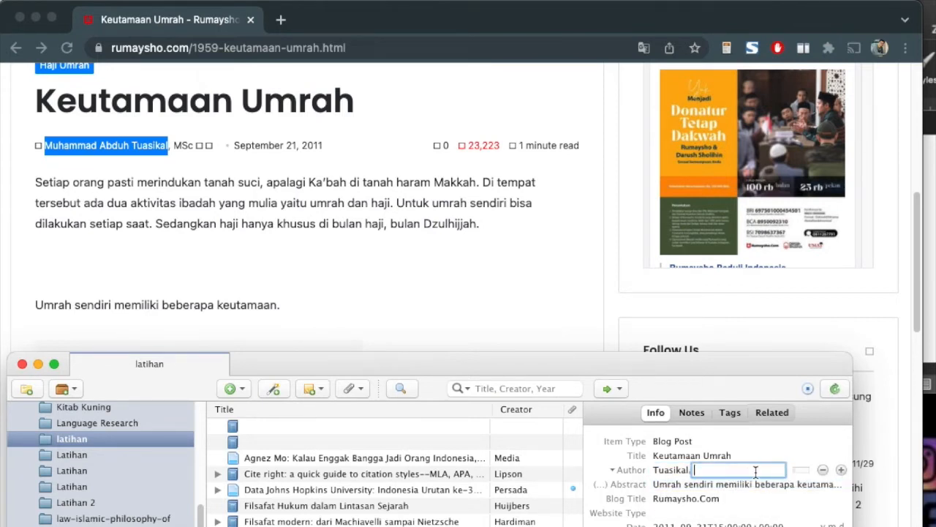
type("M")
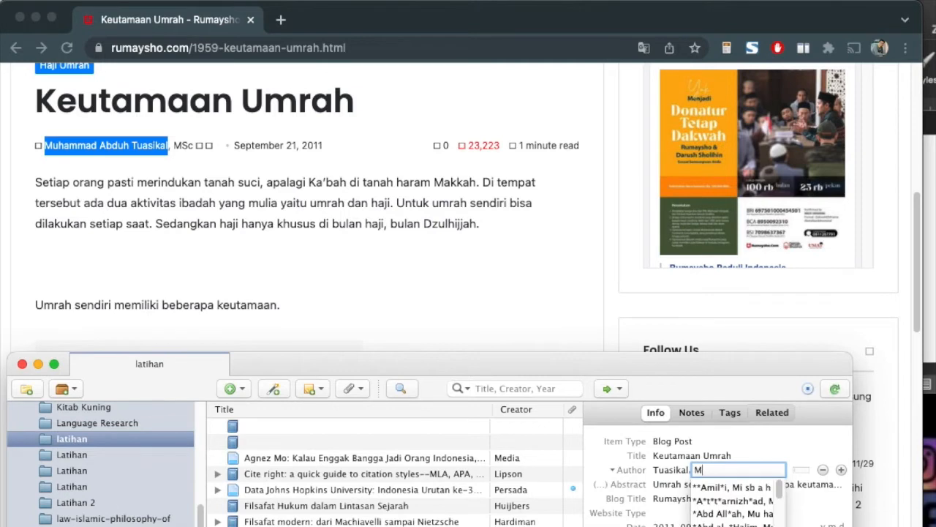
type("uhammad")
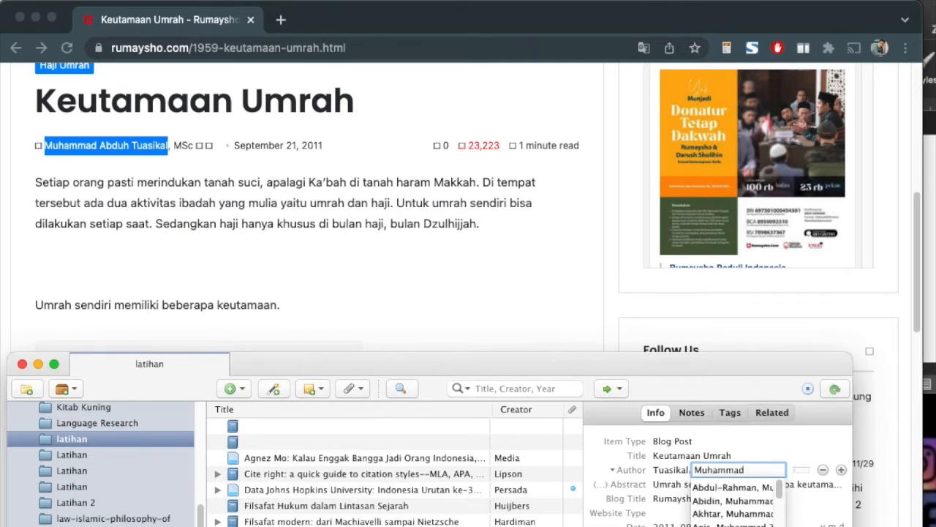
type(" Abduh")
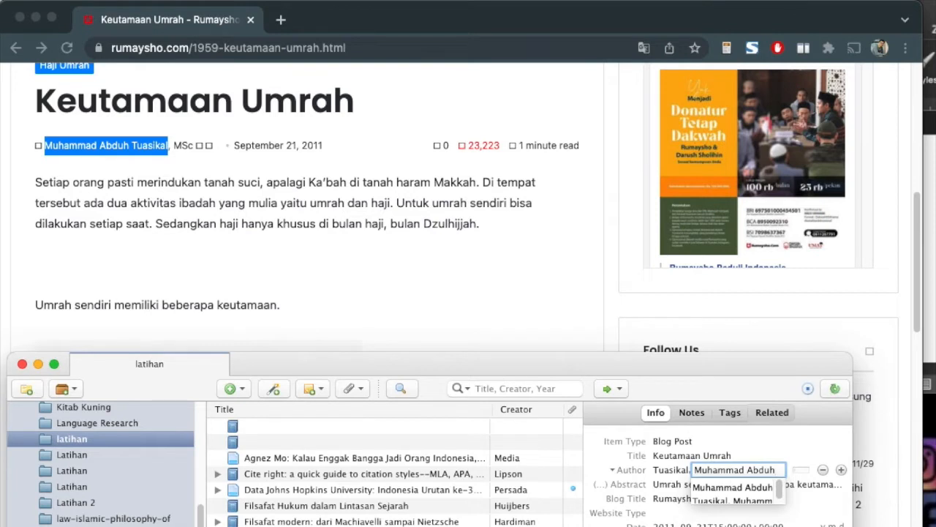
key("Return")
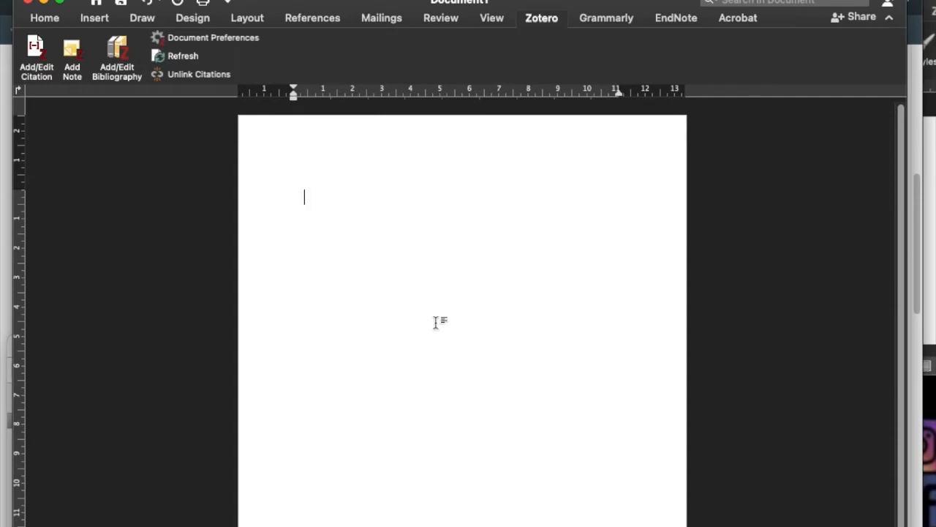
In the blank Word document, write "Keutamaan umrah" and apply Zotero's Turabian 8th edition (full note) style with citations as footnotes.
type("Keutamaan ")
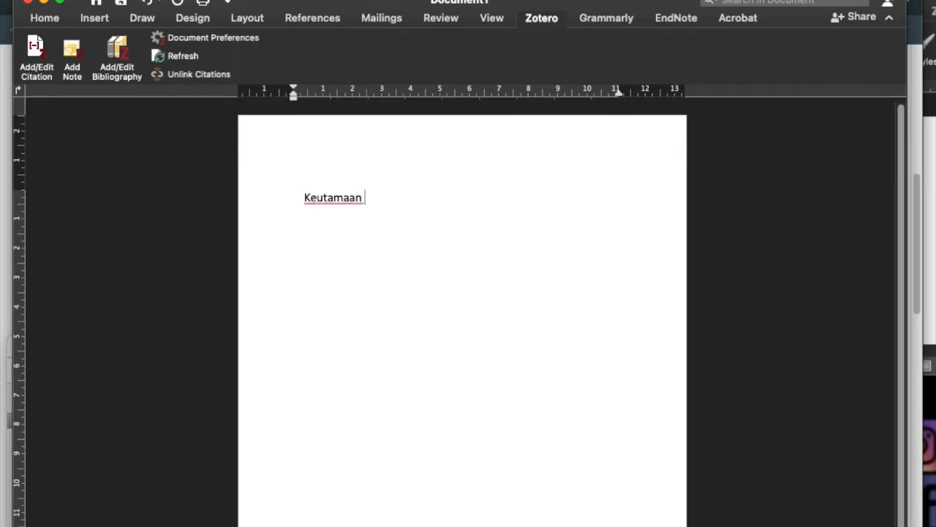
type("umrah")
left_click(221, 41)
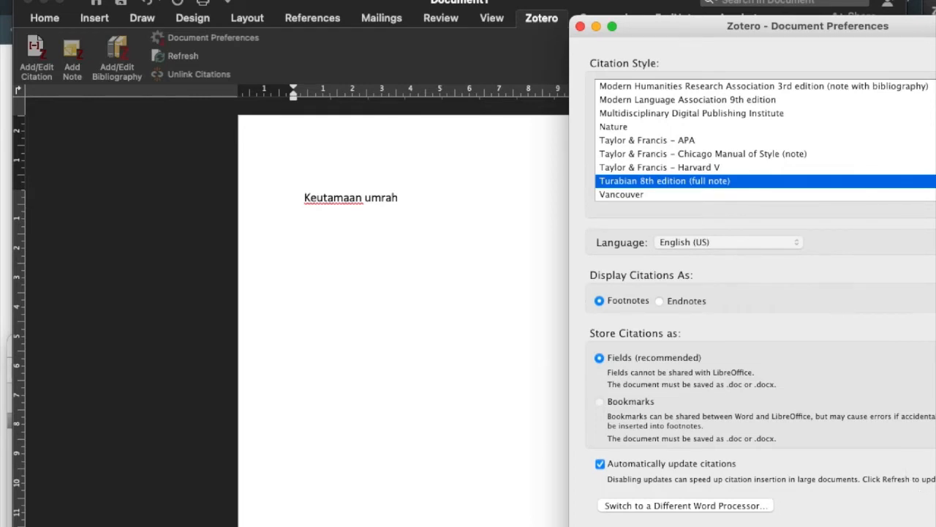
left_click_drag(697, 26, 493, 32)
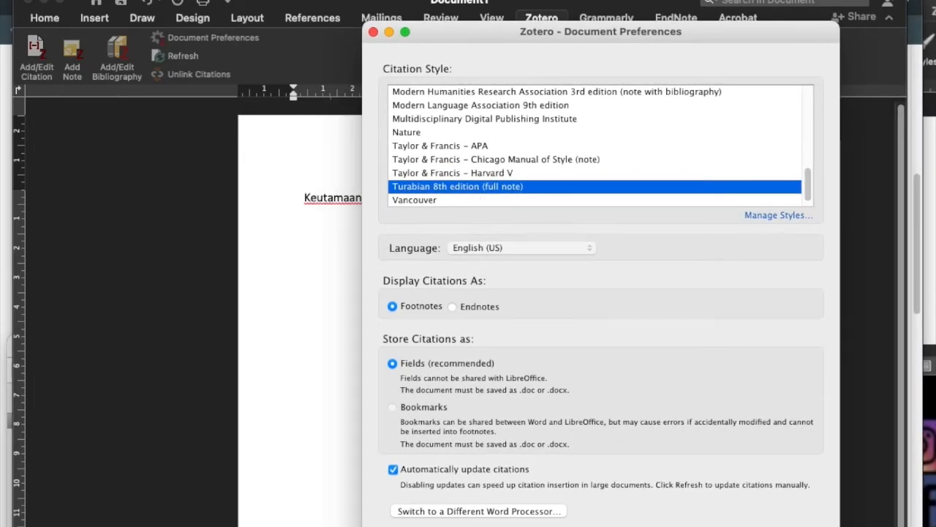
key("Return")
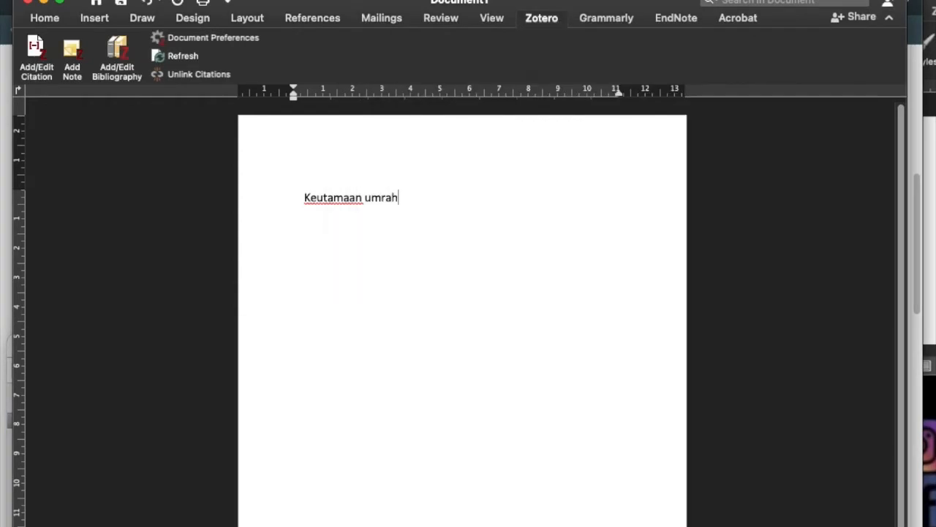
Insert a Zotero footnote citation for the "Keutamaan Umrah" article after the text "Keutamaan umrah".
left_click(36, 69)
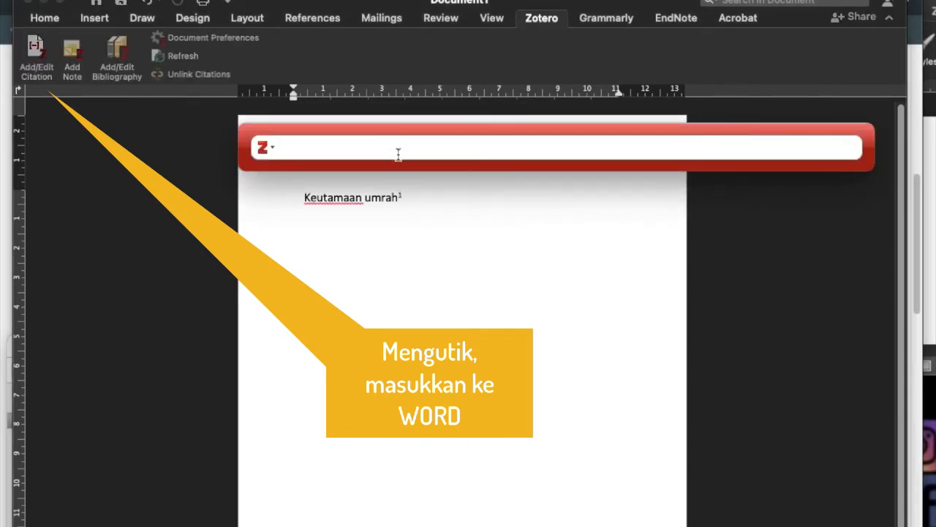
type("tuasi")
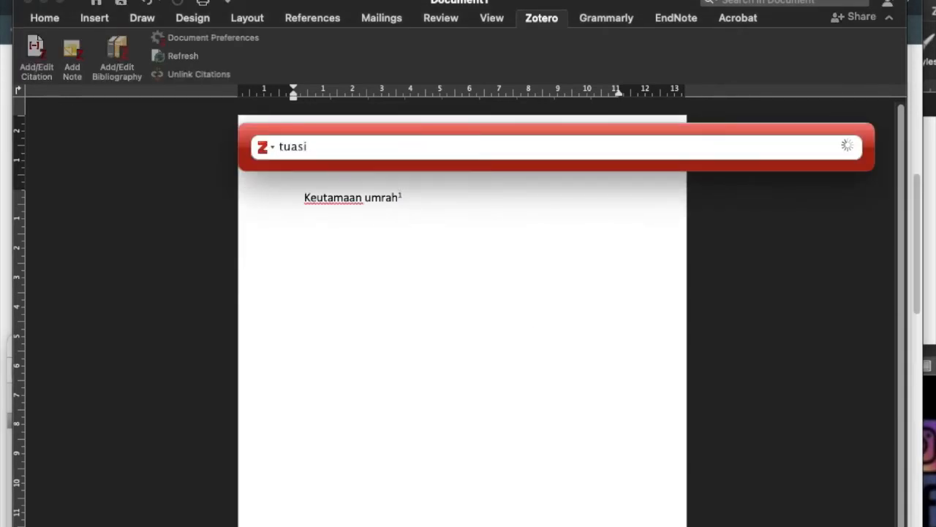
left_click(321, 196)
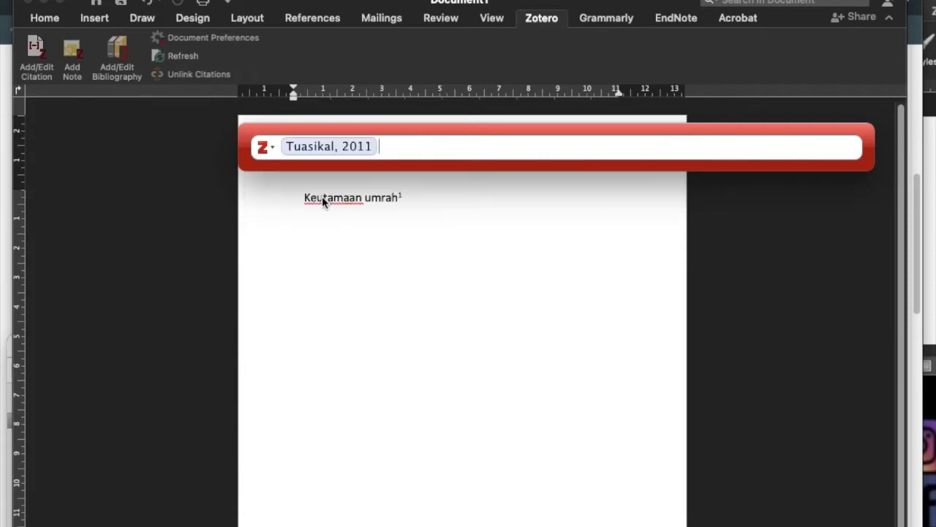
key("Return")
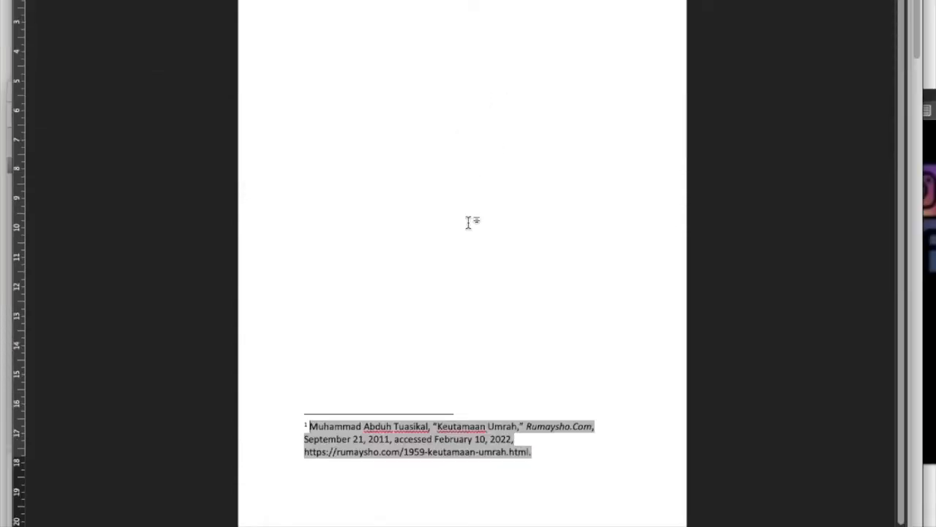
left_click(481, 370)
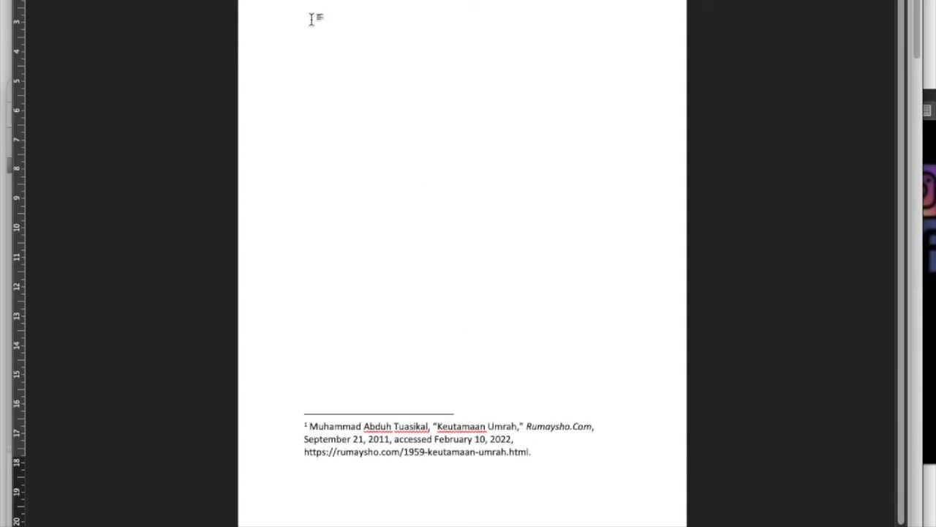
Add the heading "Daftar Pustaka" several lines below the cited text and insert the Zotero bibliography under it.
key("Return")
key("Return")
key("Return")
key("Return")
key("Return")
key("Return")
key("Return")
key("Return")
key("Return")
key("Return")
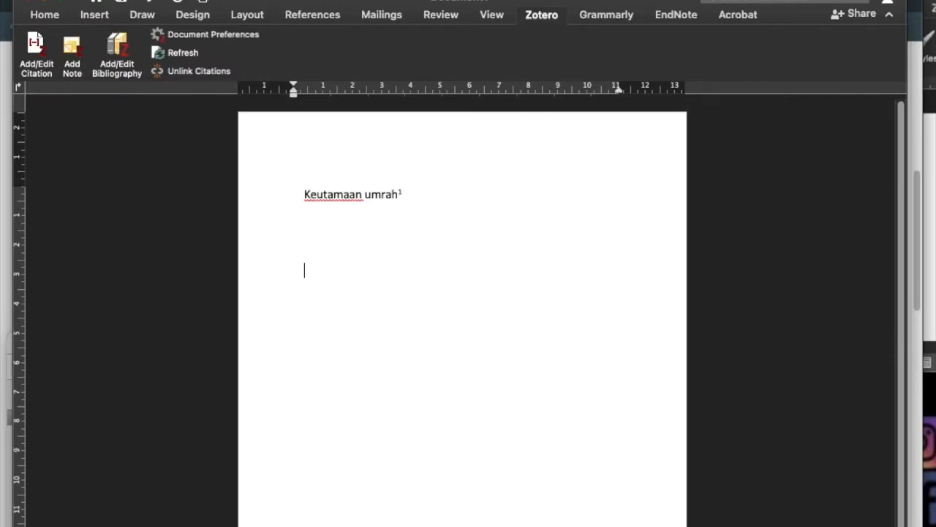
type("Daftar Pustaka")
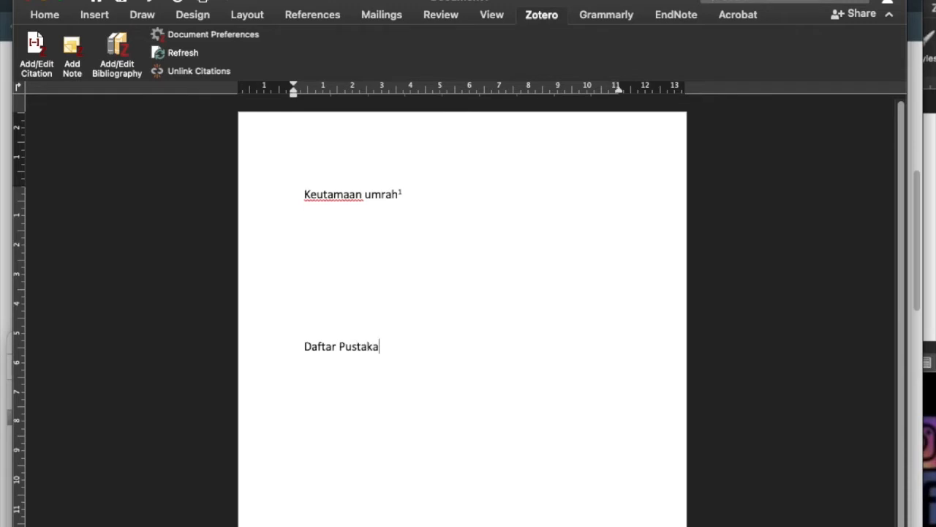
key("Return")
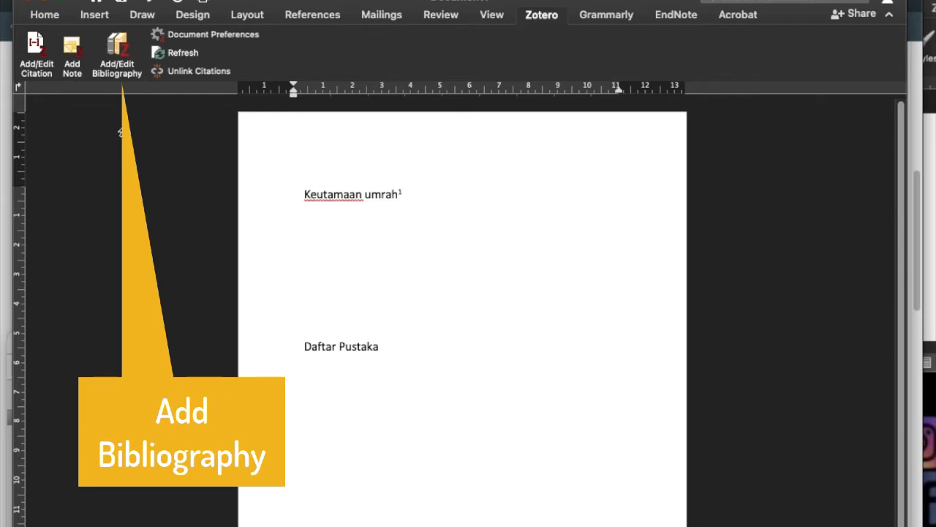
left_click(117, 55)
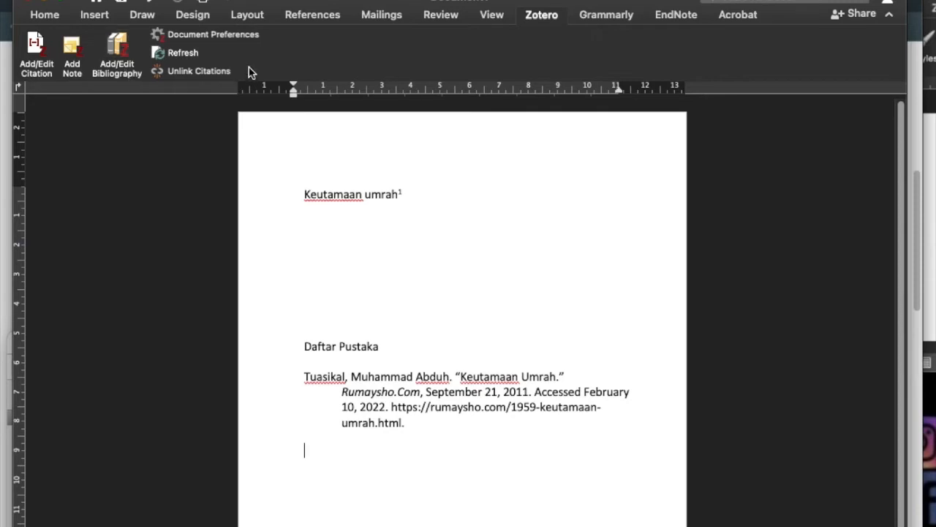
left_click(424, 196)
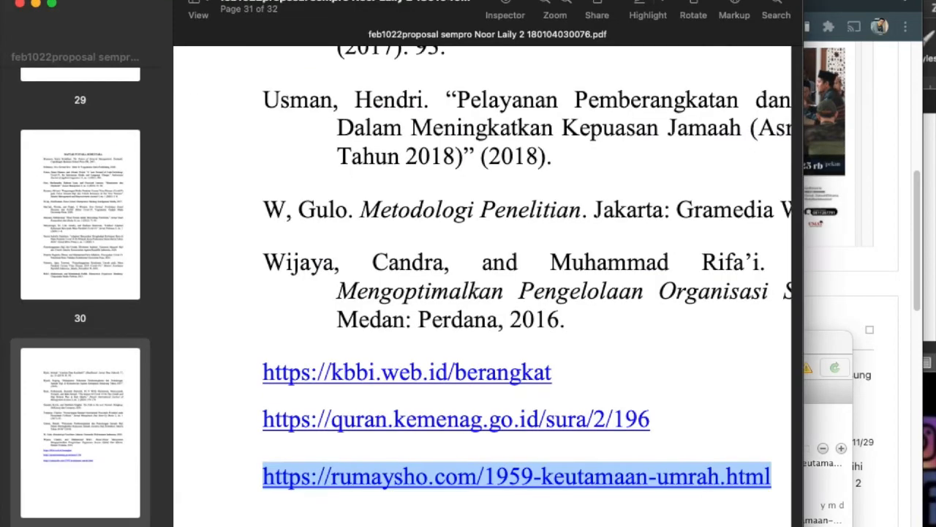
left_click(255, 372)
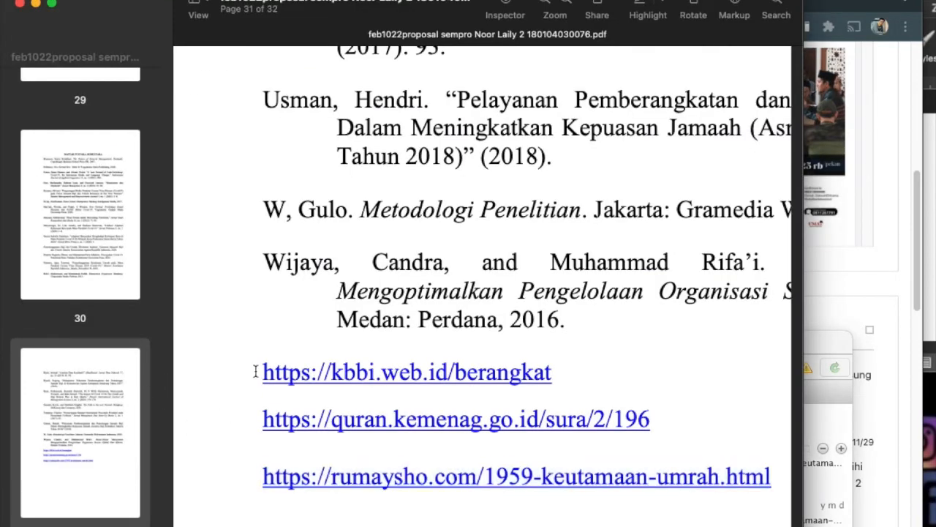
left_click_drag(256, 371, 562, 389)
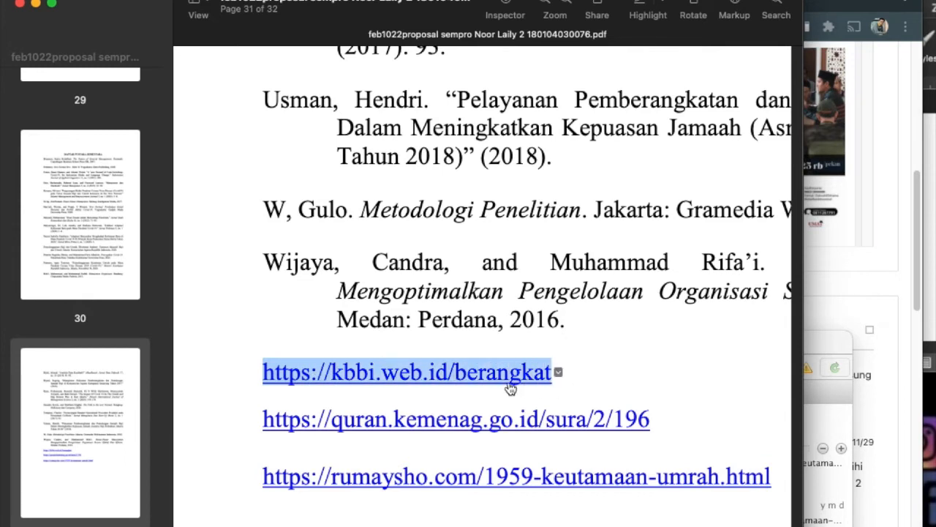
right_click(487, 376)
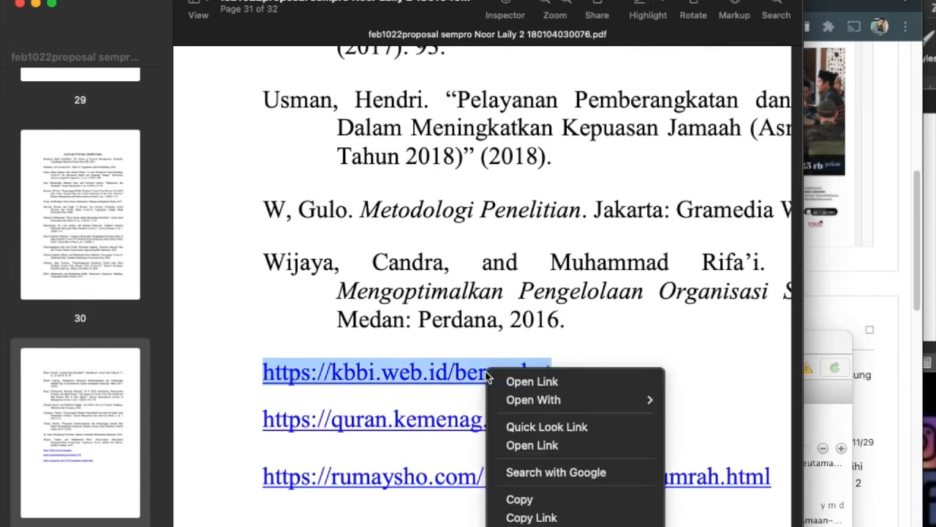
left_click(568, 515)
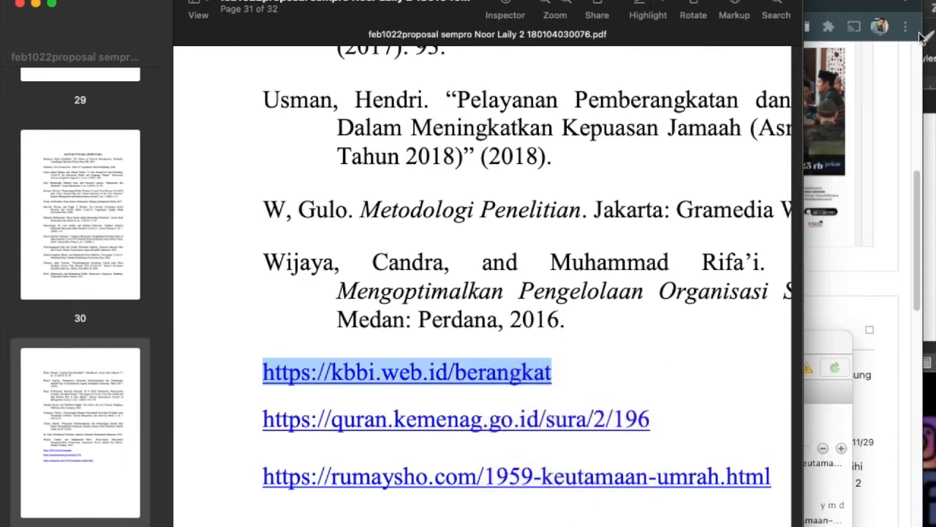
left_click(861, 11)
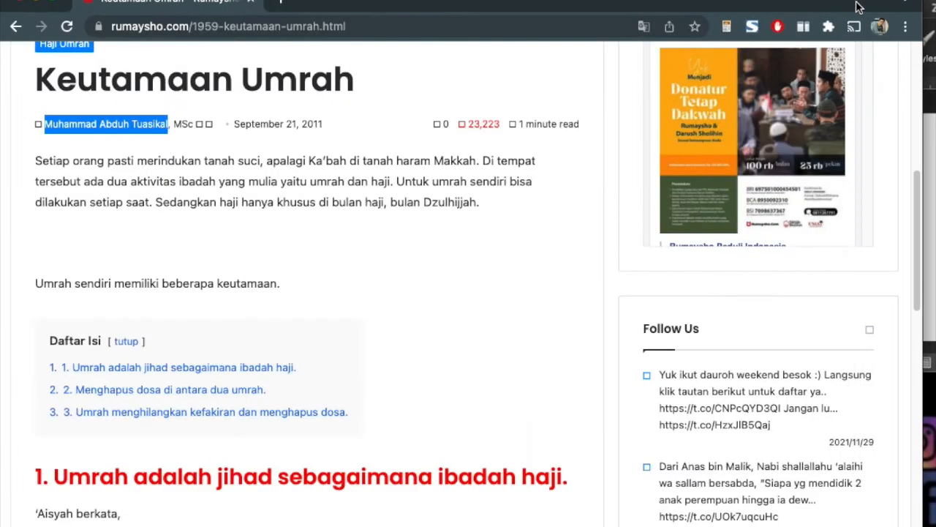
left_click(280, 2)
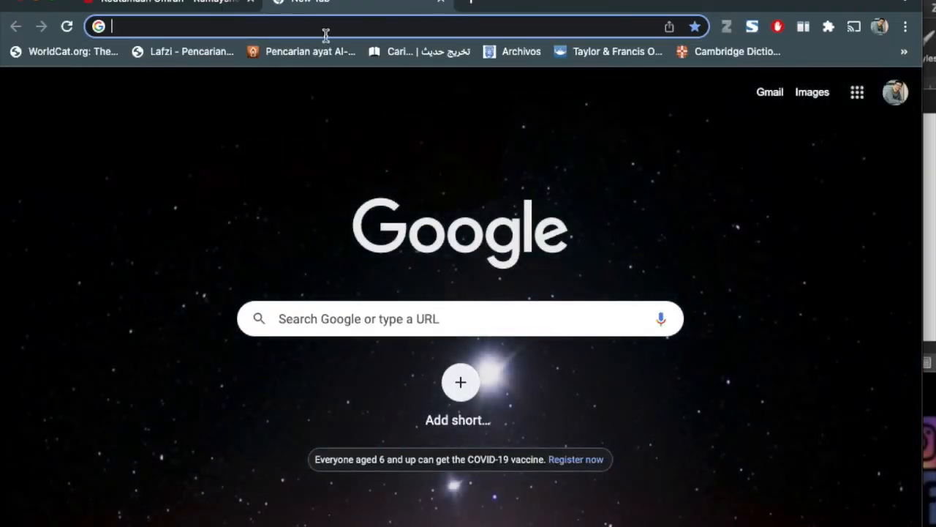
key("super+v")
key("Return")
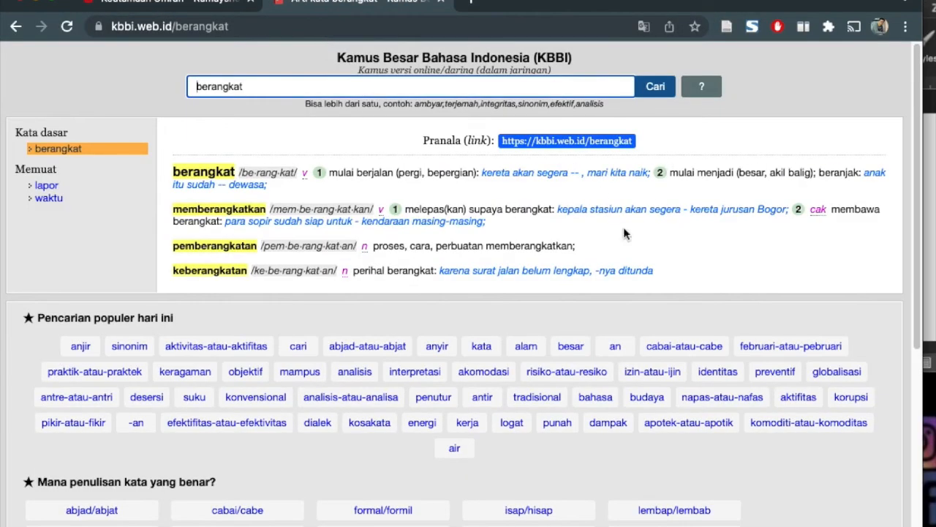
Save the KBBI "berangkat" page to Zotero with Zotero Connector and view the saved item's details in the Zotero library.
left_click(728, 28)
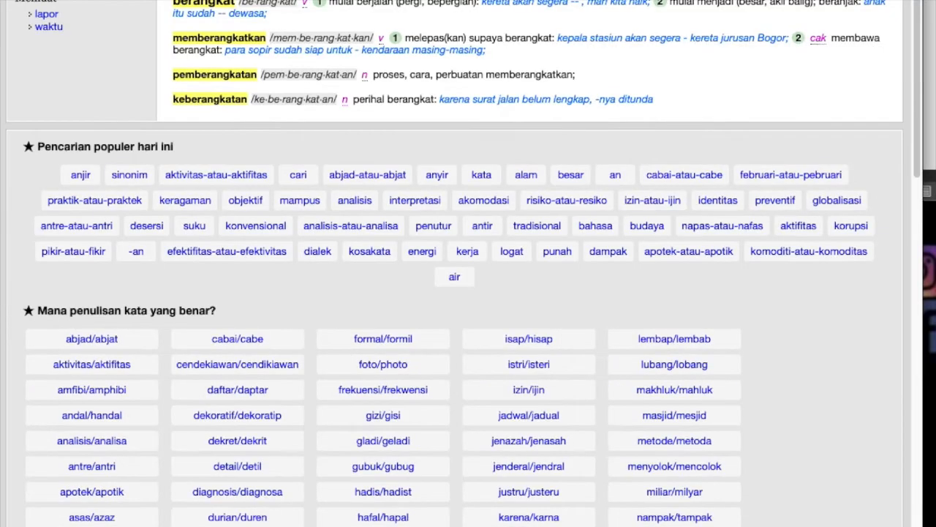
key("super+Tab")
left_click(393, 284)
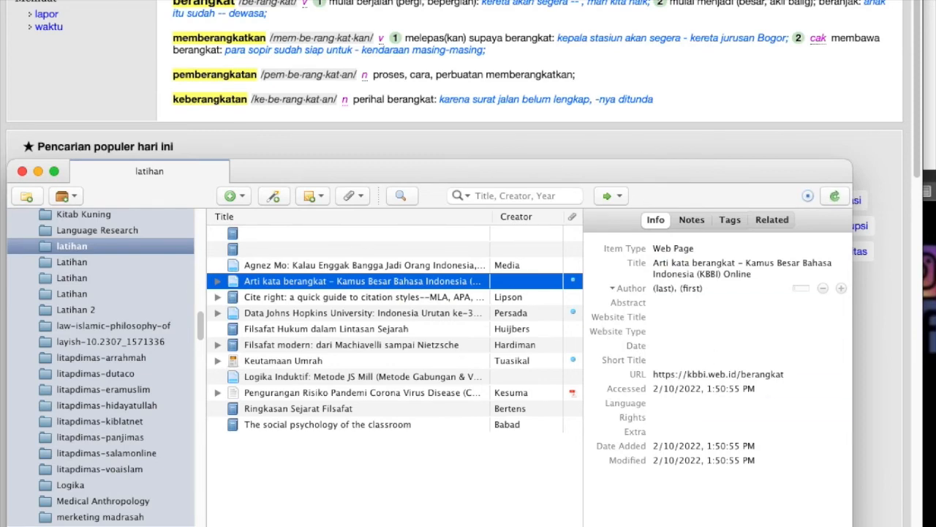
Switch to the Word document and write ".....Kata "berangkat"" after the first footnote mark.
left_click(935, 227)
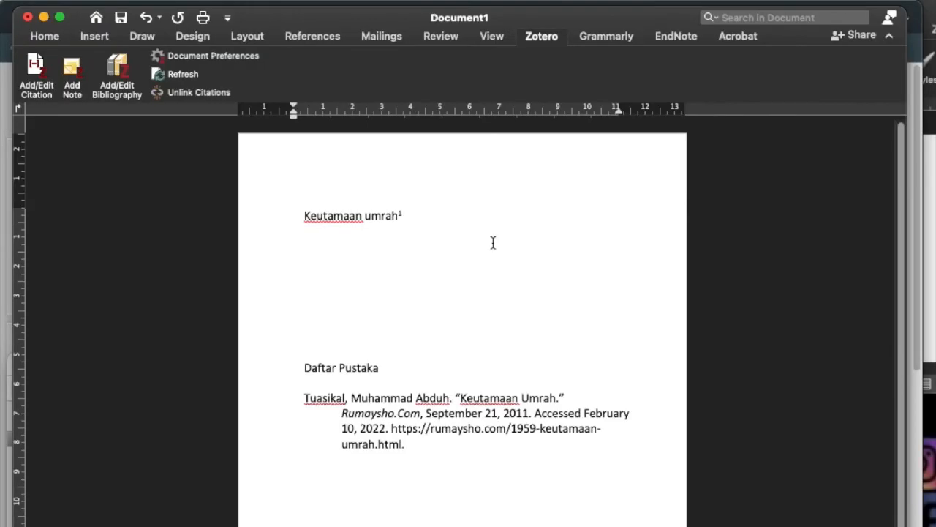
type(".....Kata \"berang")
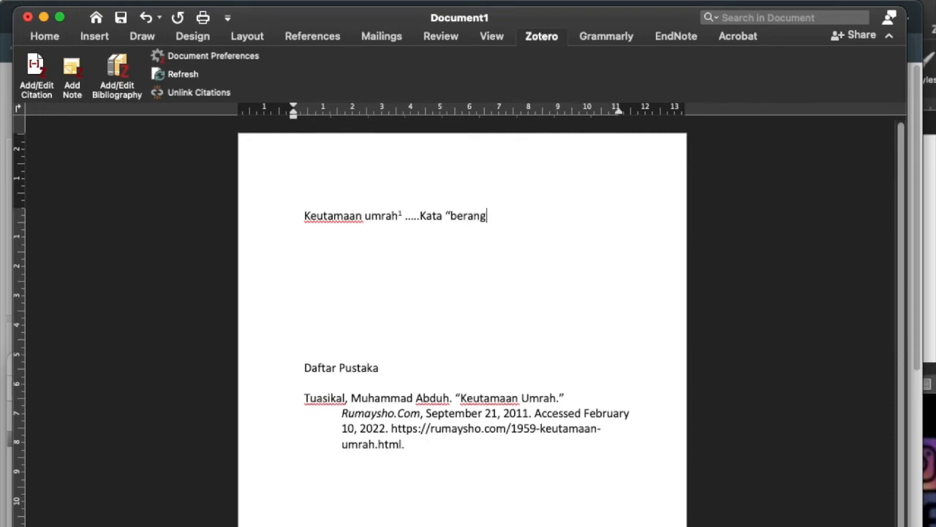
type("kat")
type("\"")
left_click(527, 37)
left_click(530, 37)
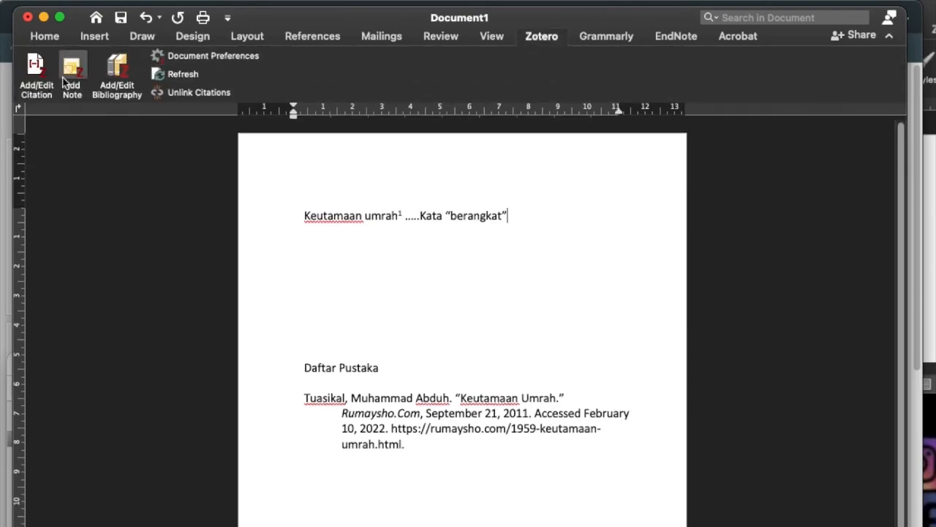
Insert a Zotero footnote citation for "Arti kata berangkat – Kamus Besar Bahasa Indonesia (KBBI) Online" after the word "berangkat".
left_click(34, 73)
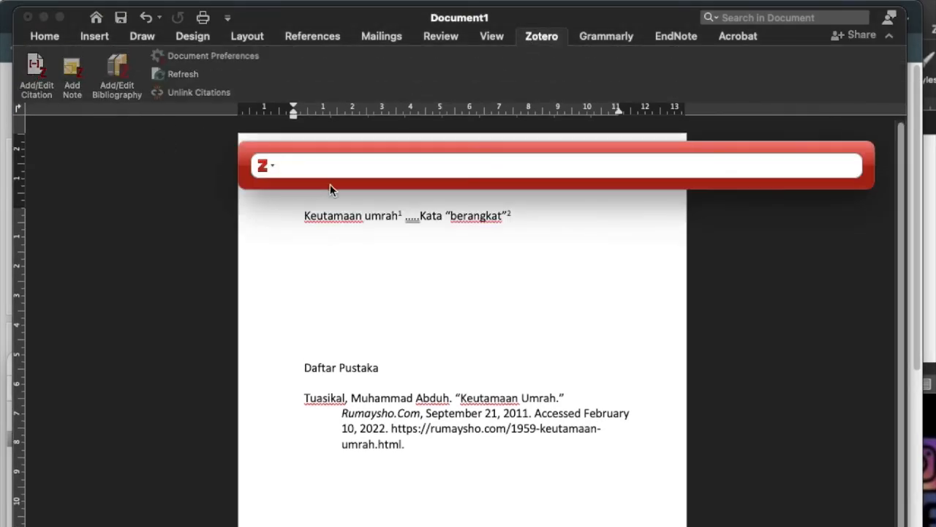
type("berangkat")
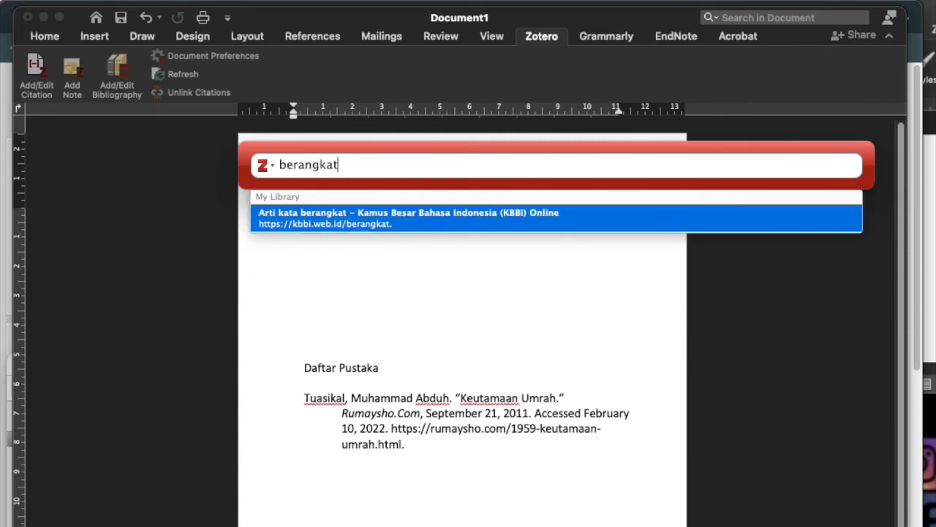
left_click(342, 220)
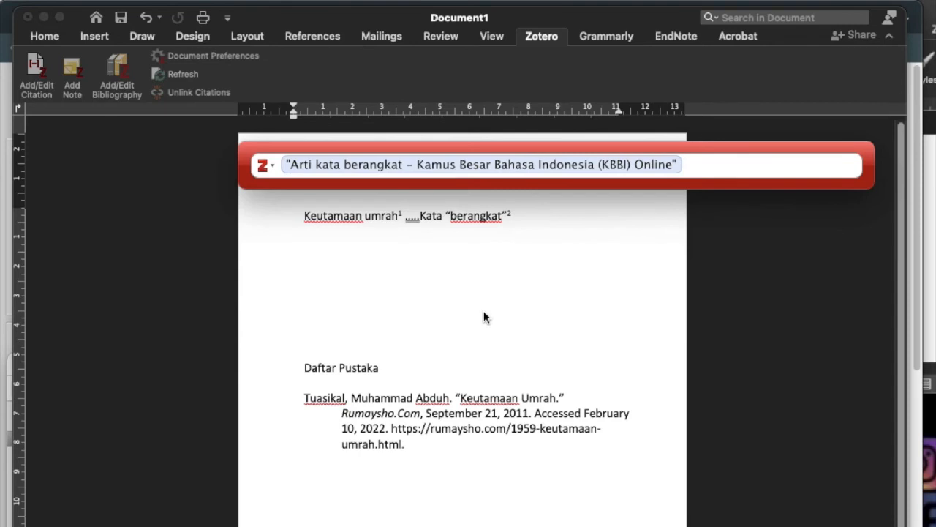
key("Return")
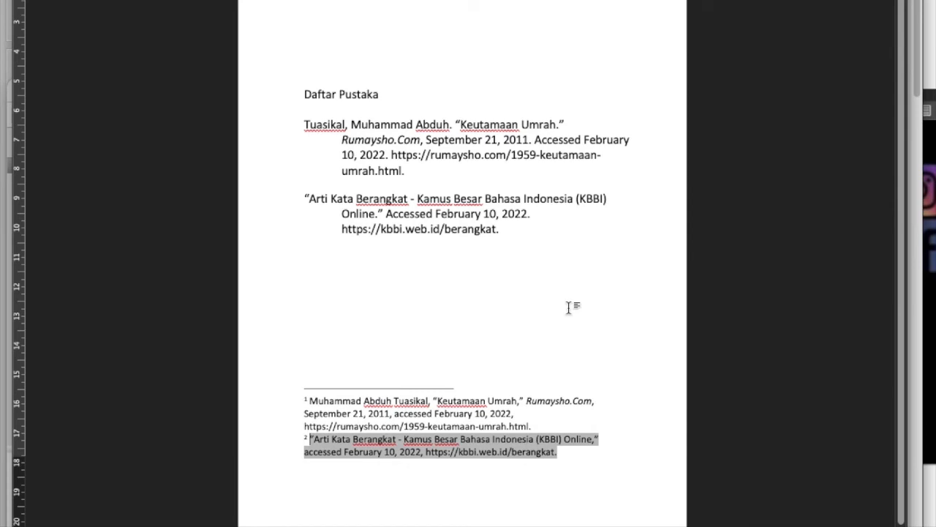
left_click(571, 467)
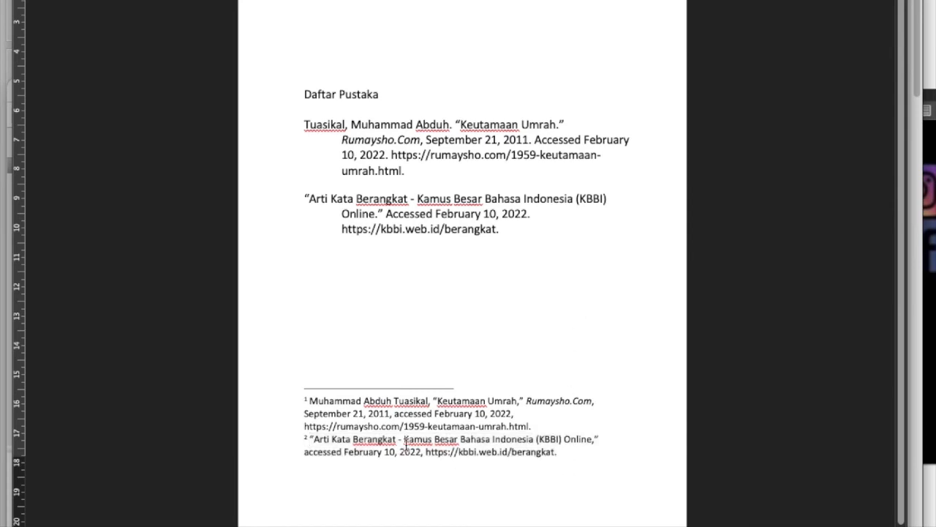
Examine the two footnotes at the page's foot at a larger zoom, along with the Daftar Pustaka entries.
scroll(429, 472, "down", 1)
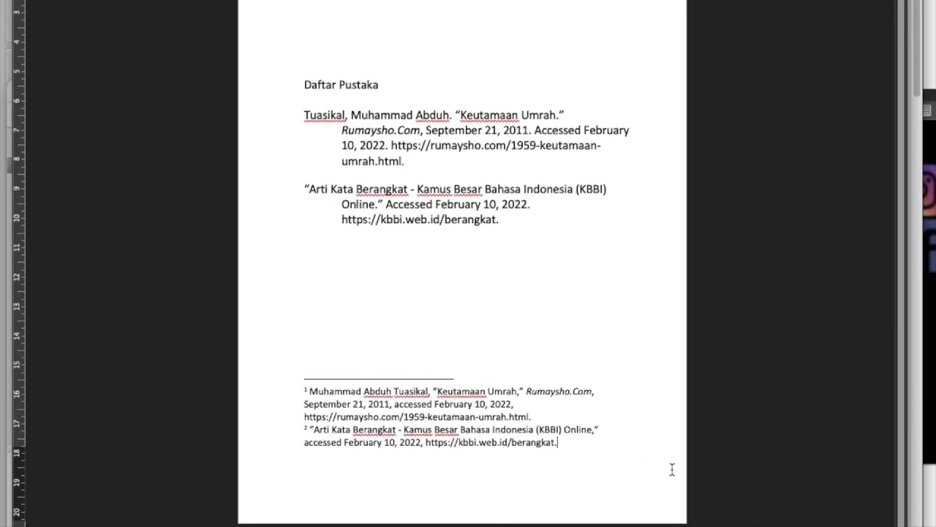
scroll(462, 292, "up", 3)
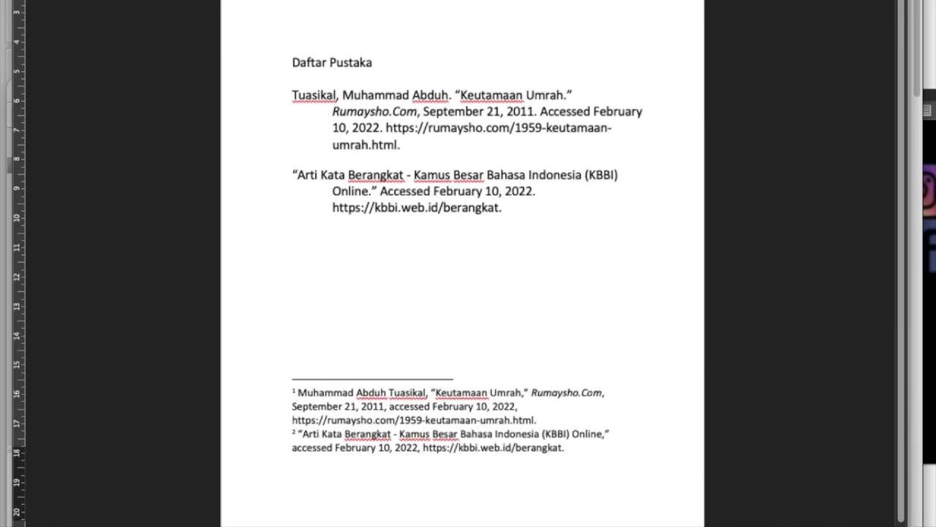
scroll(463, 292, "up", 4)
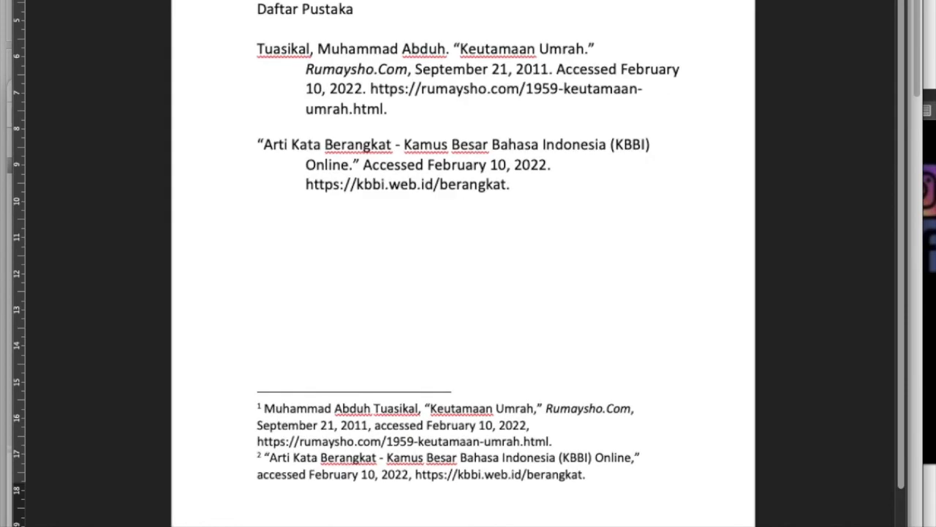
scroll(462, 293, "up", 4)
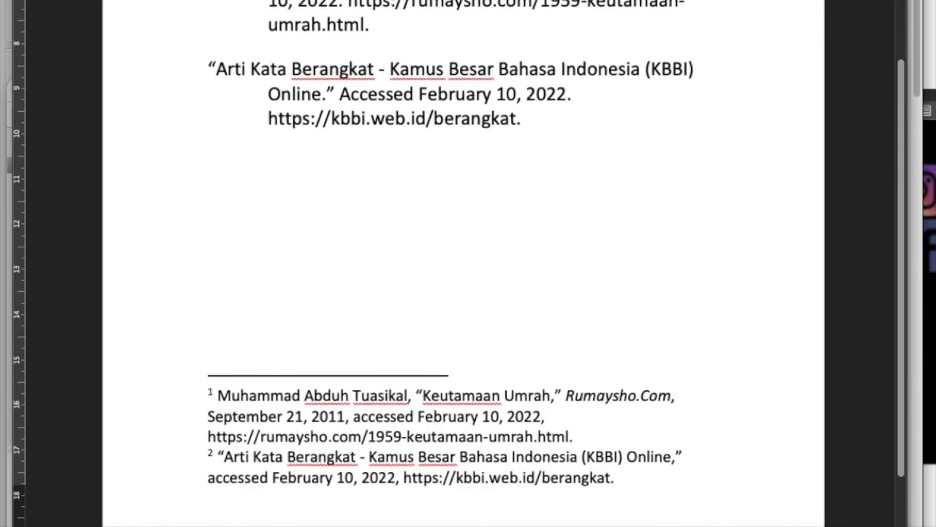
scroll(462, 293, "up", 3)
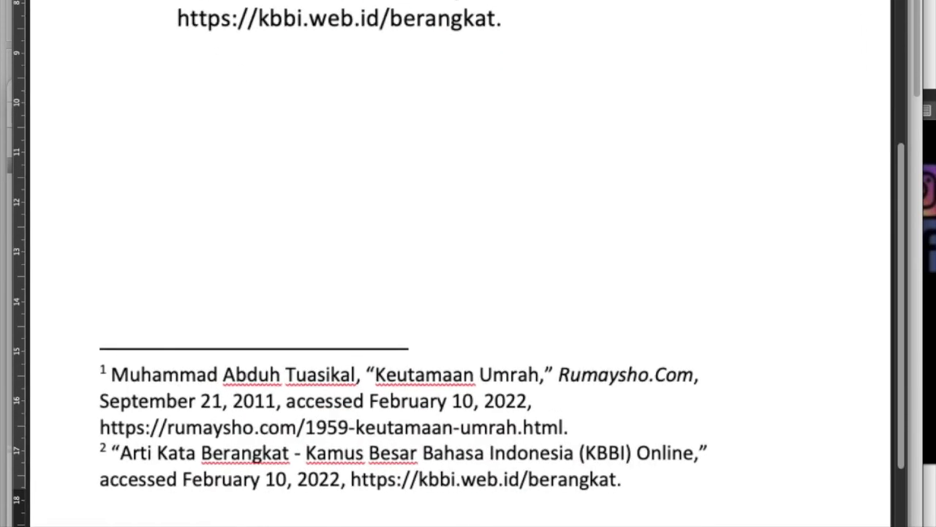